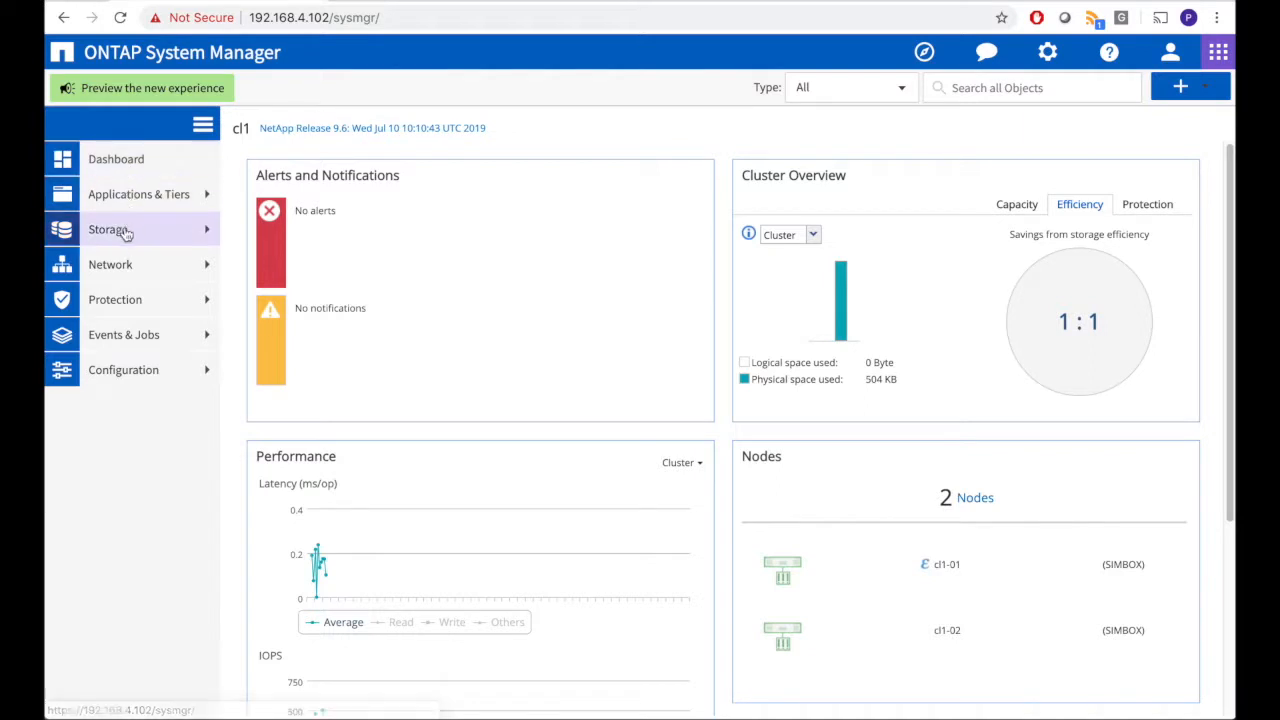
Start creating a storage virtual machine named svm_blue with NFS as its only data protocol
left_click(125, 234)
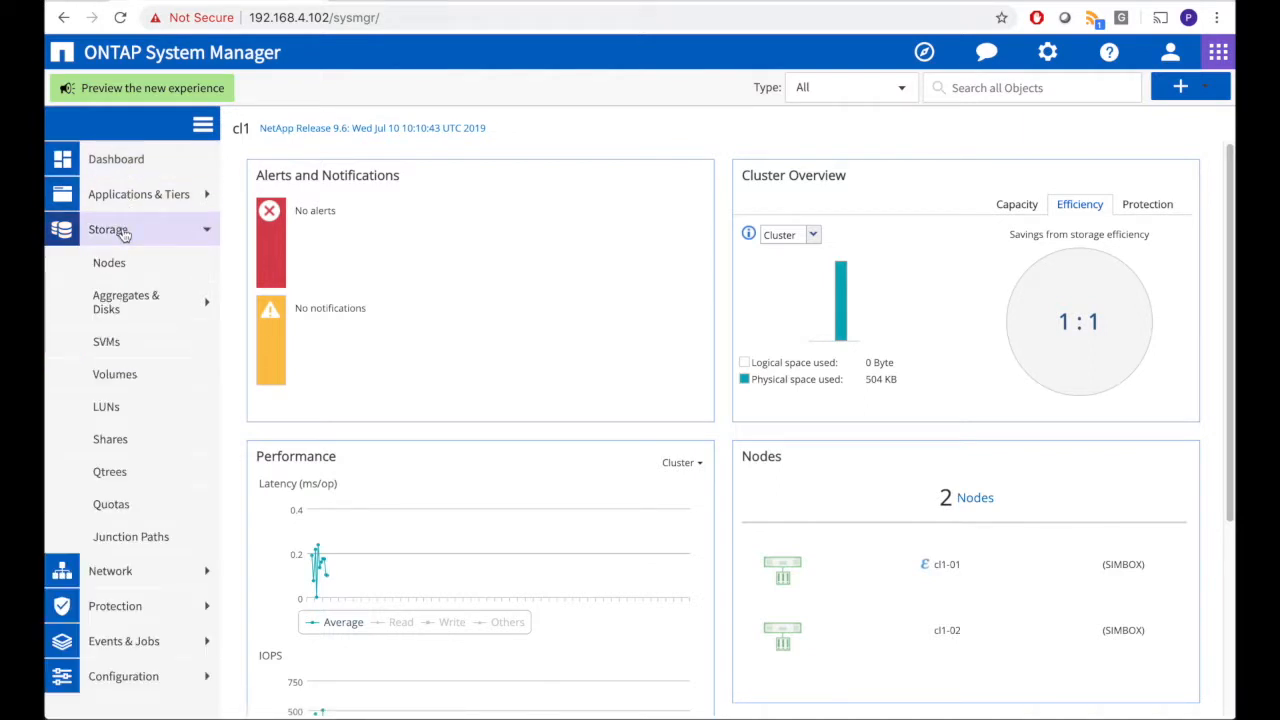
left_click(140, 346)
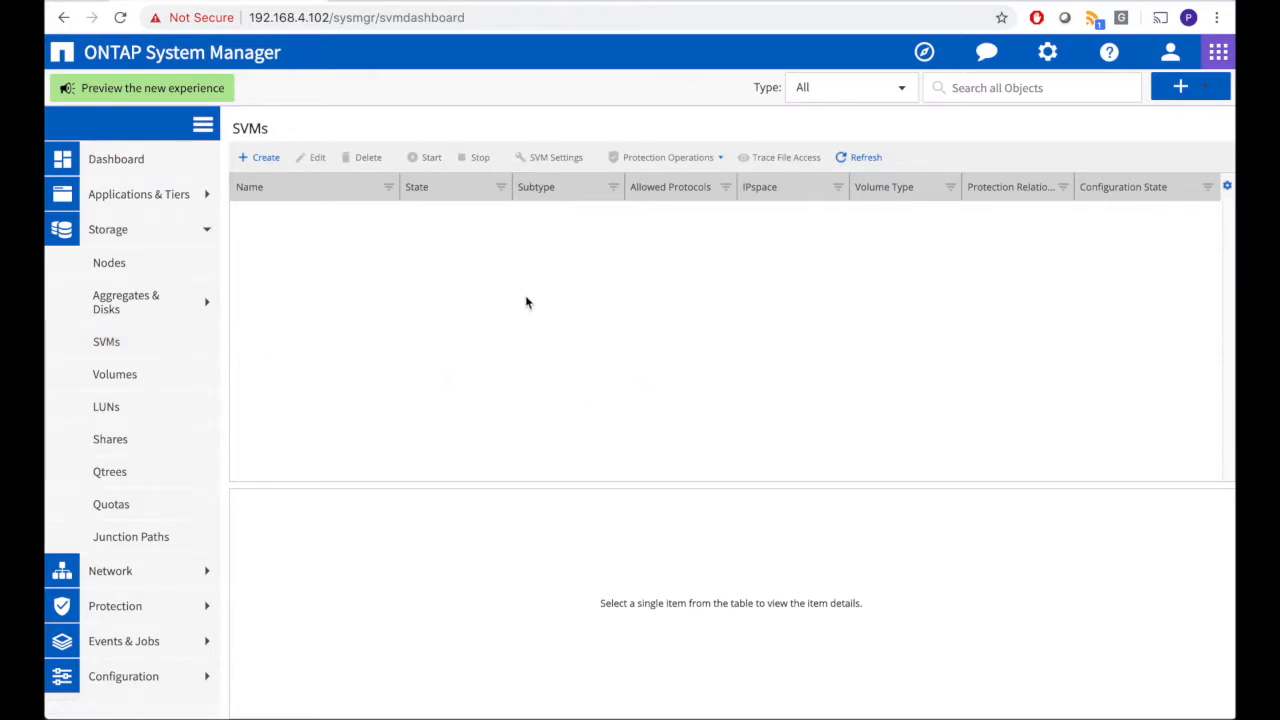
left_click(284, 170)
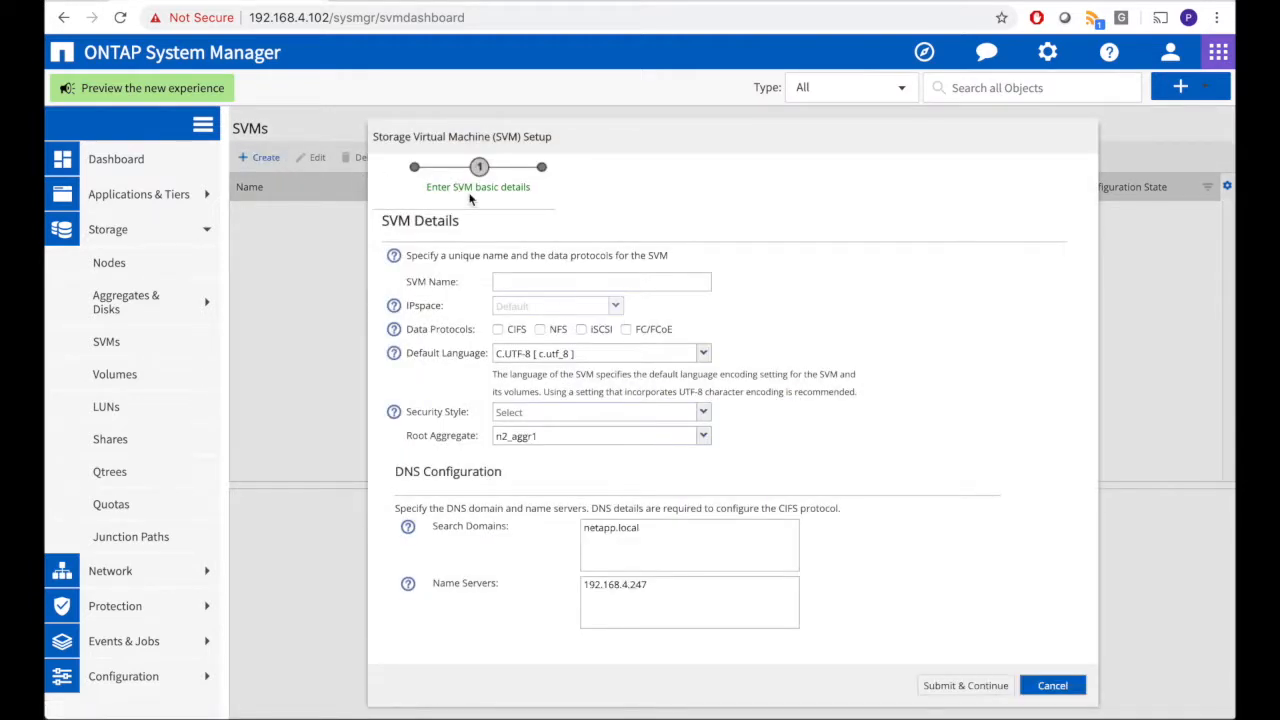
left_click(516, 281)
type("svm_blue")
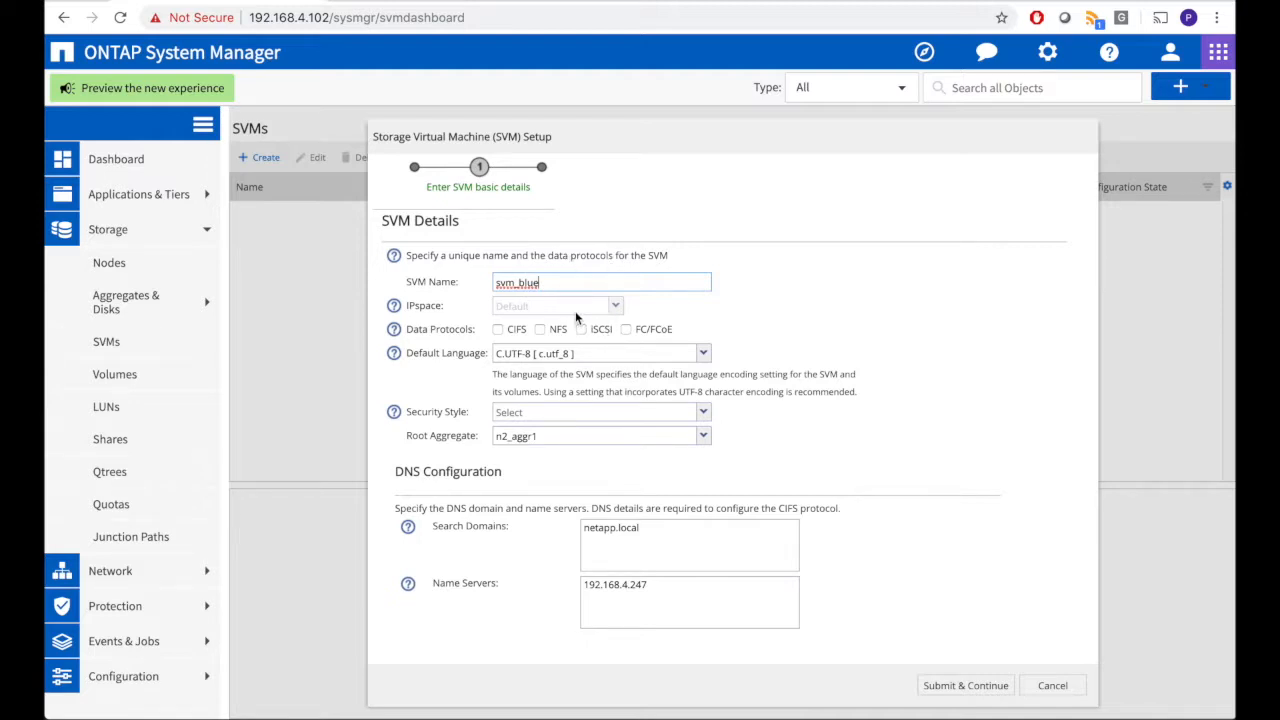
left_click(540, 330)
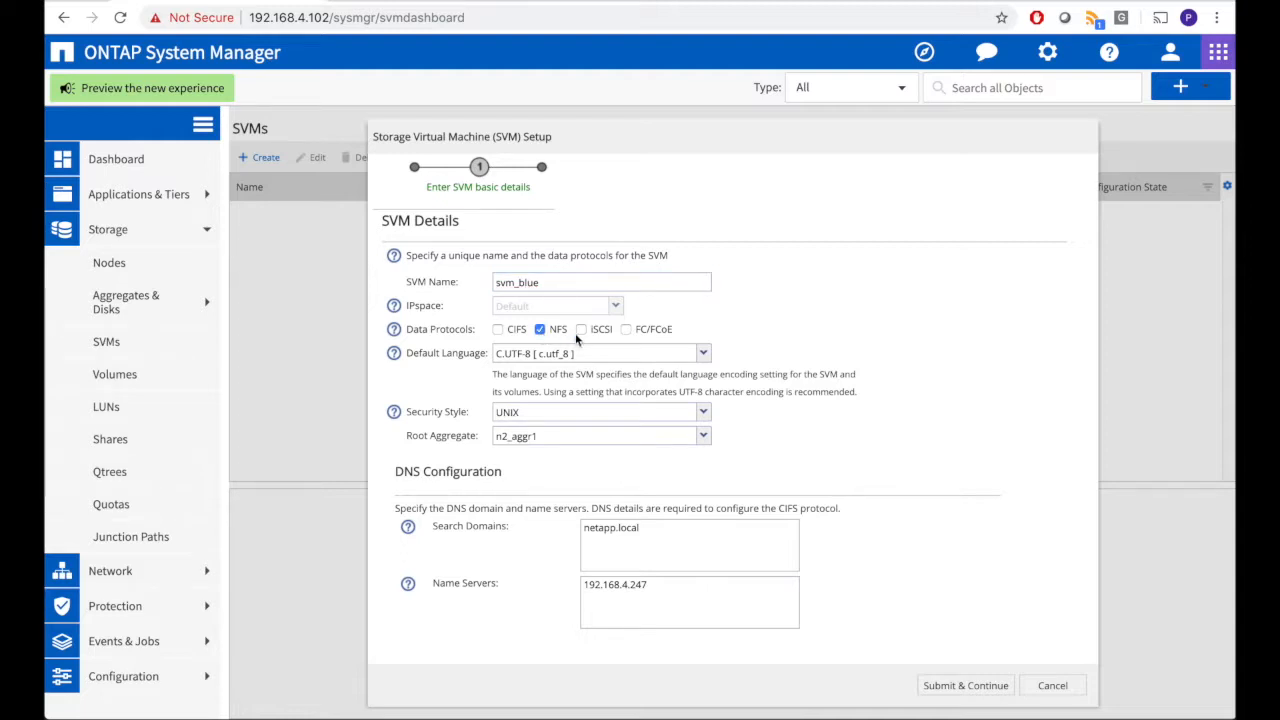
left_click(581, 335)
left_click(581, 335)
Set the root aggregate to n1_aggr1, keeping the C.UTF-8 language and UNIX security style, and submit the SVM's basic details
left_click(704, 356)
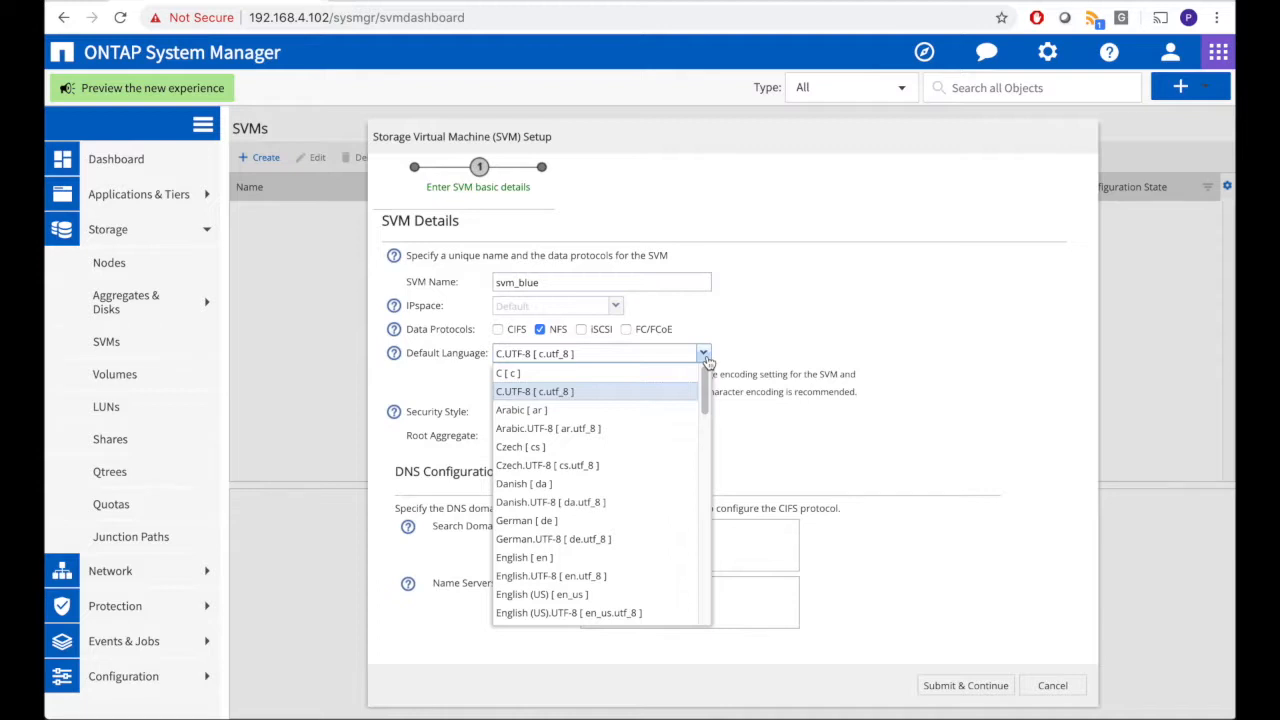
left_click(705, 358)
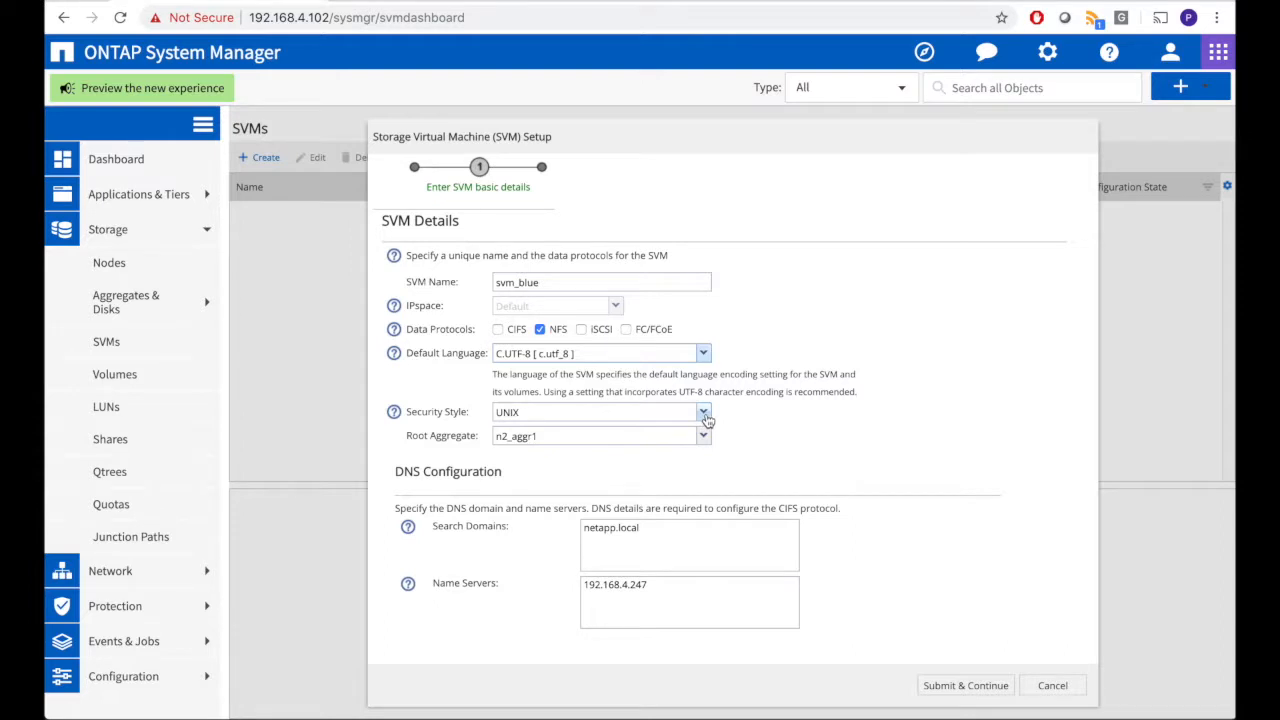
left_click(704, 414)
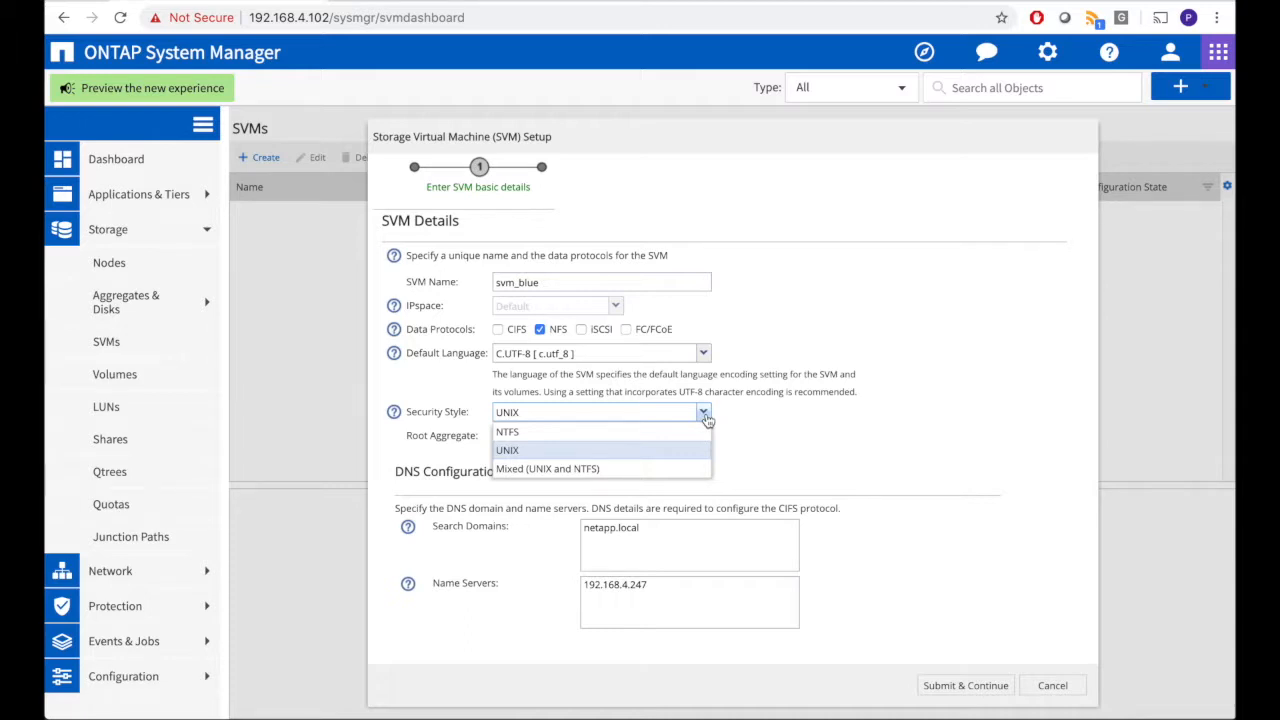
left_click(705, 417)
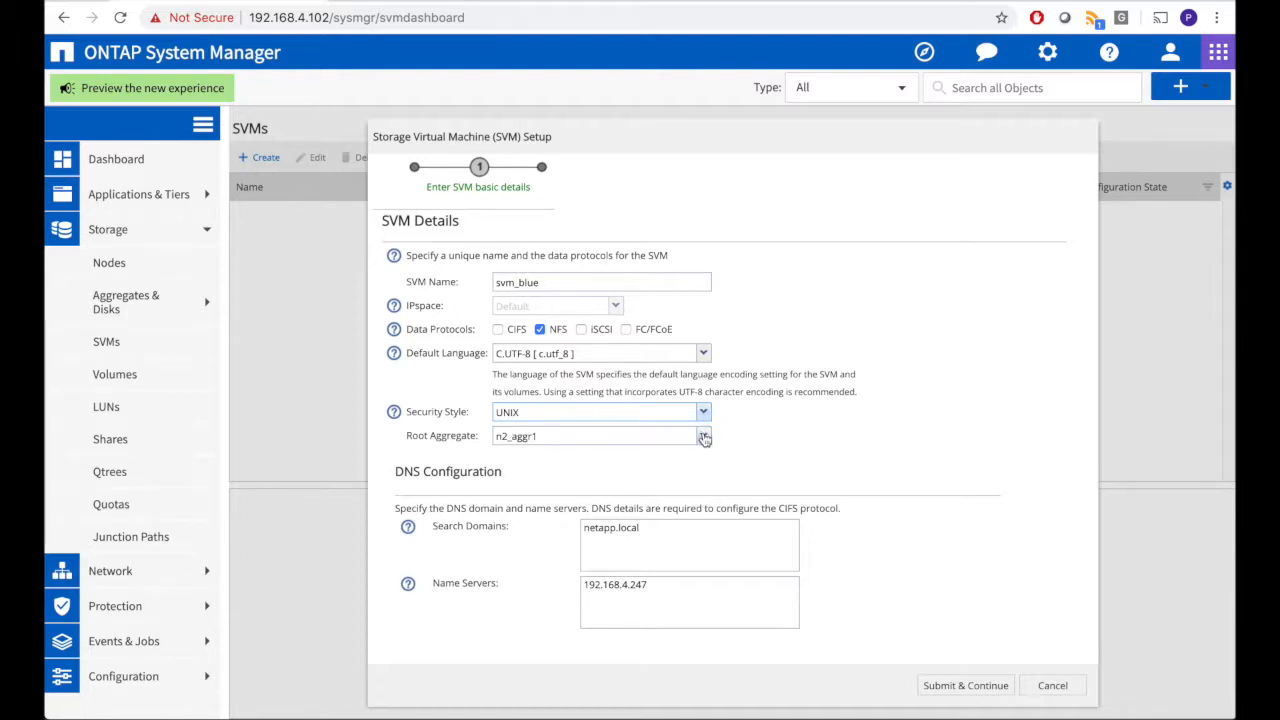
left_click(705, 438)
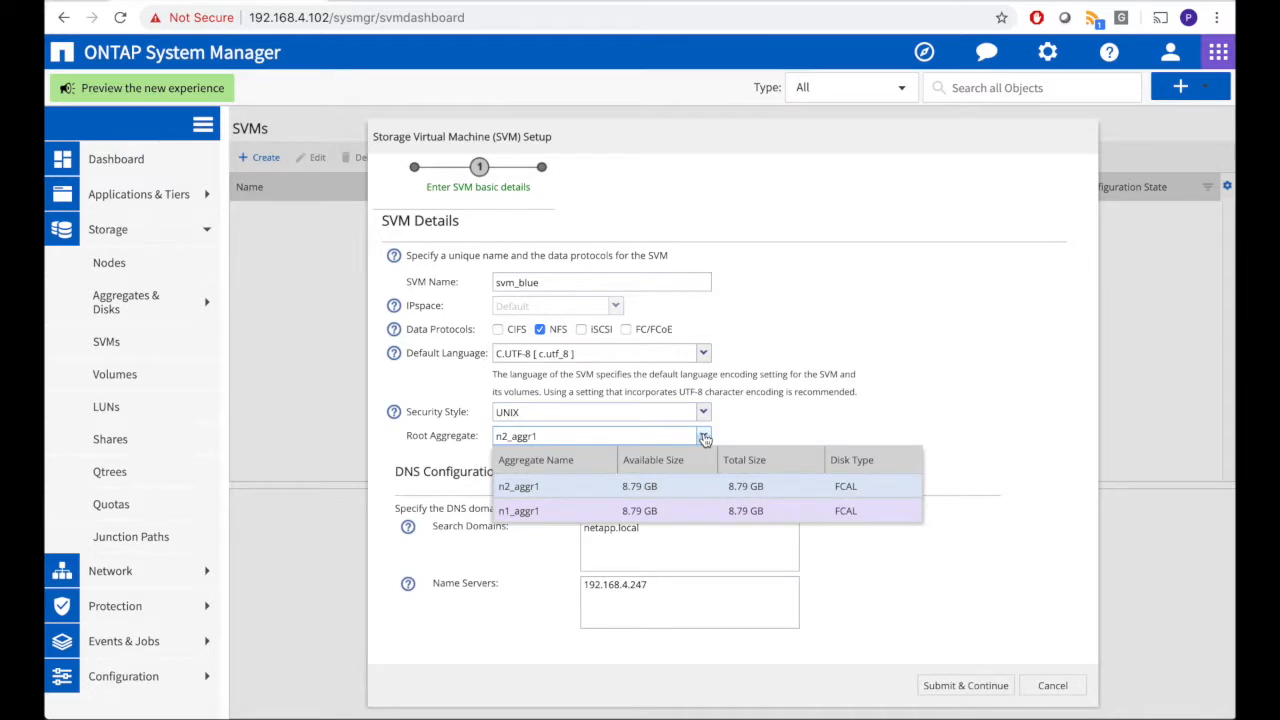
left_click(679, 513)
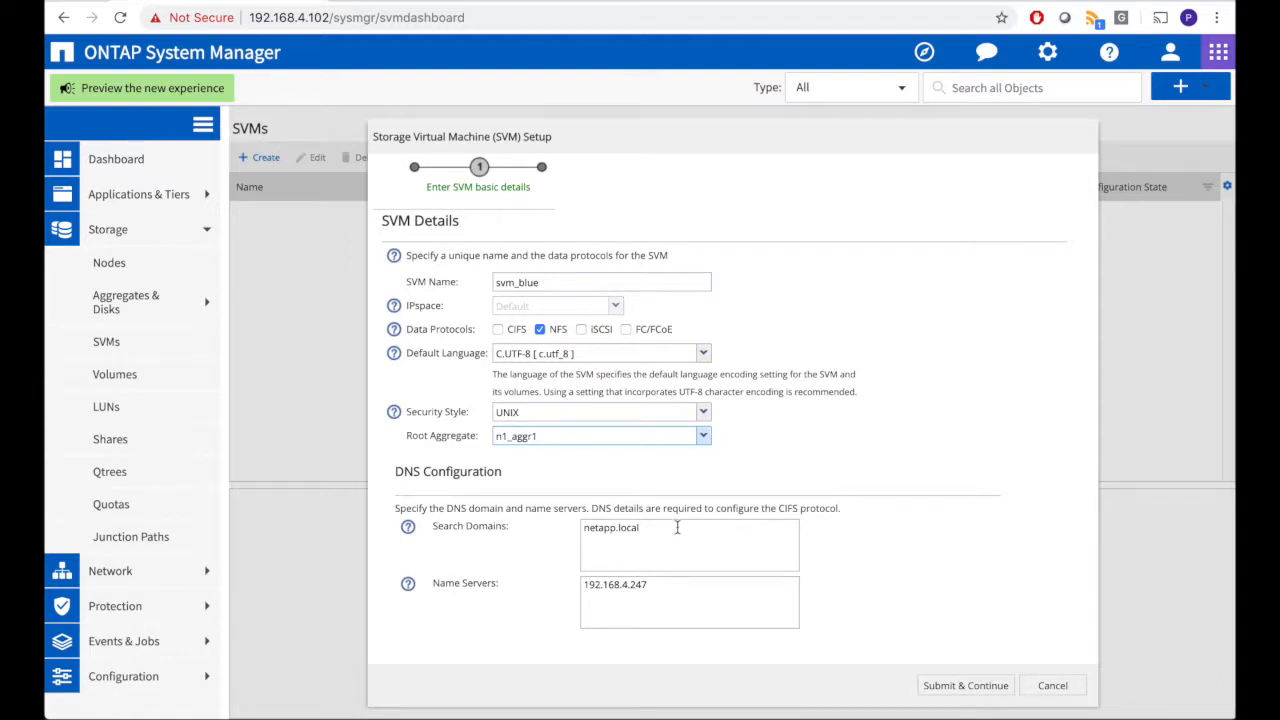
left_click(780, 510)
left_click(945, 686)
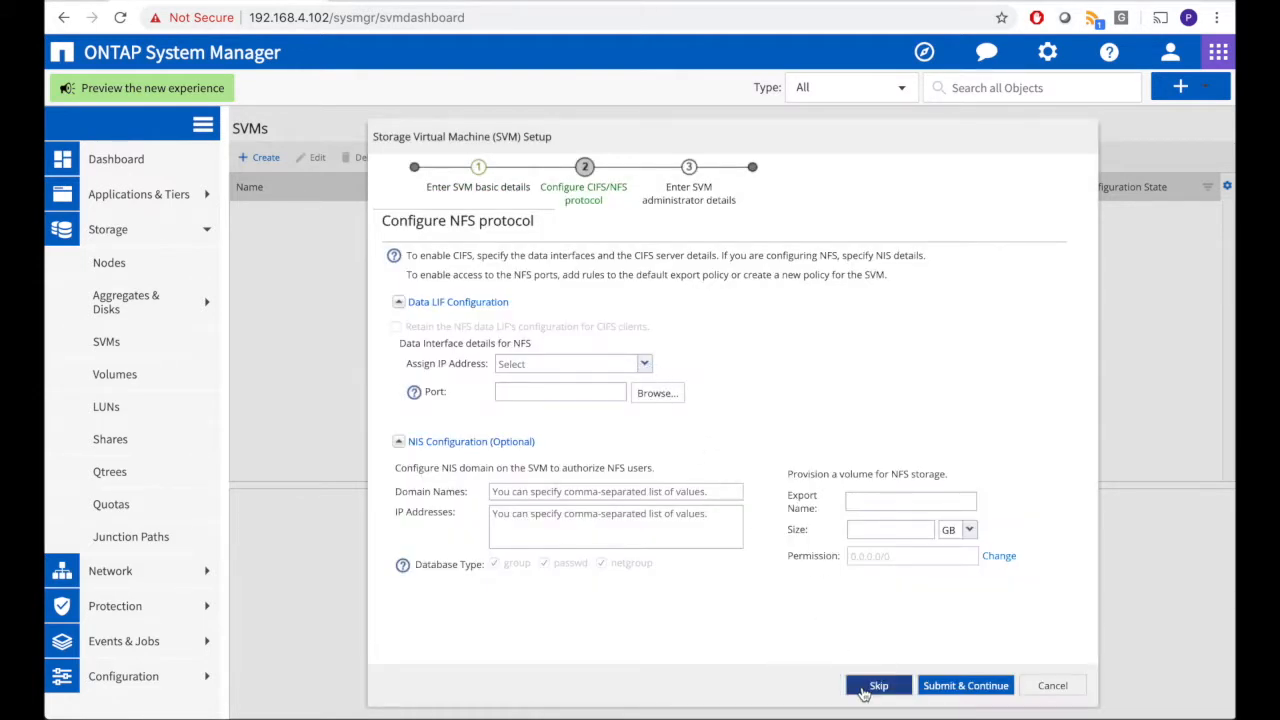
Assign the NFS data interface the IP address 192.168.5.100 without a subnet, using prefix 24
left_click(645, 365)
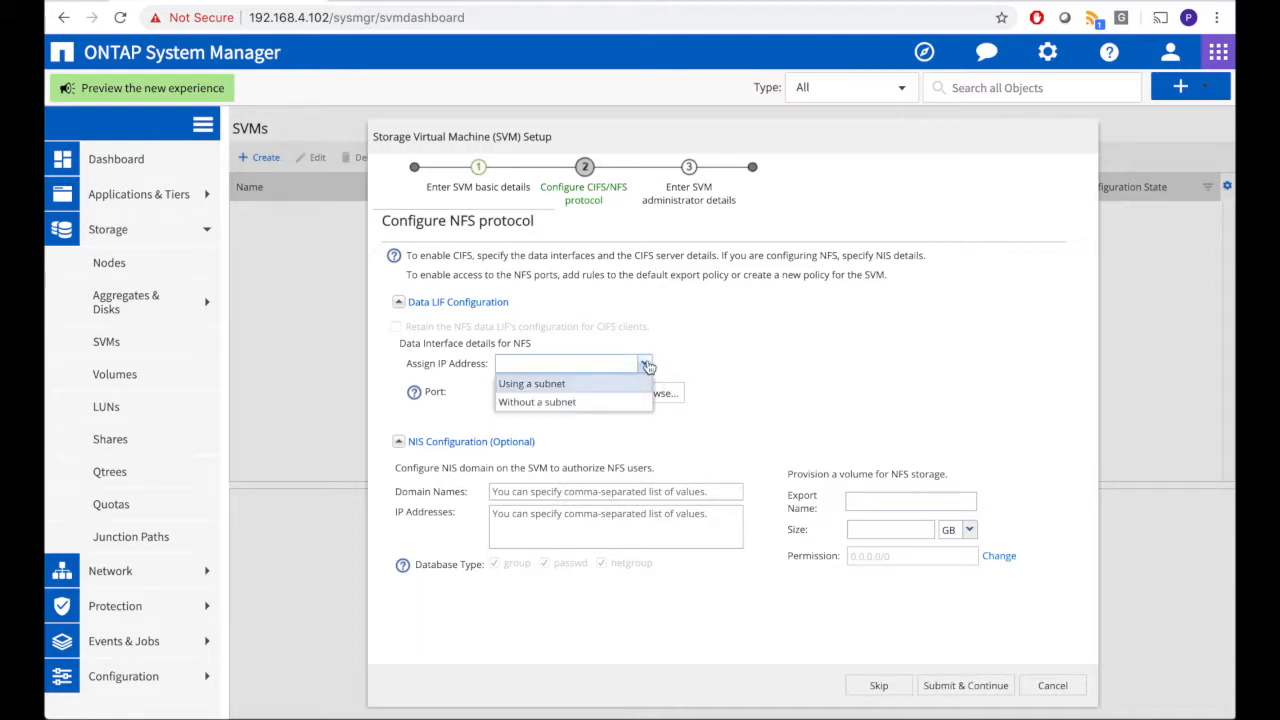
left_click(640, 411)
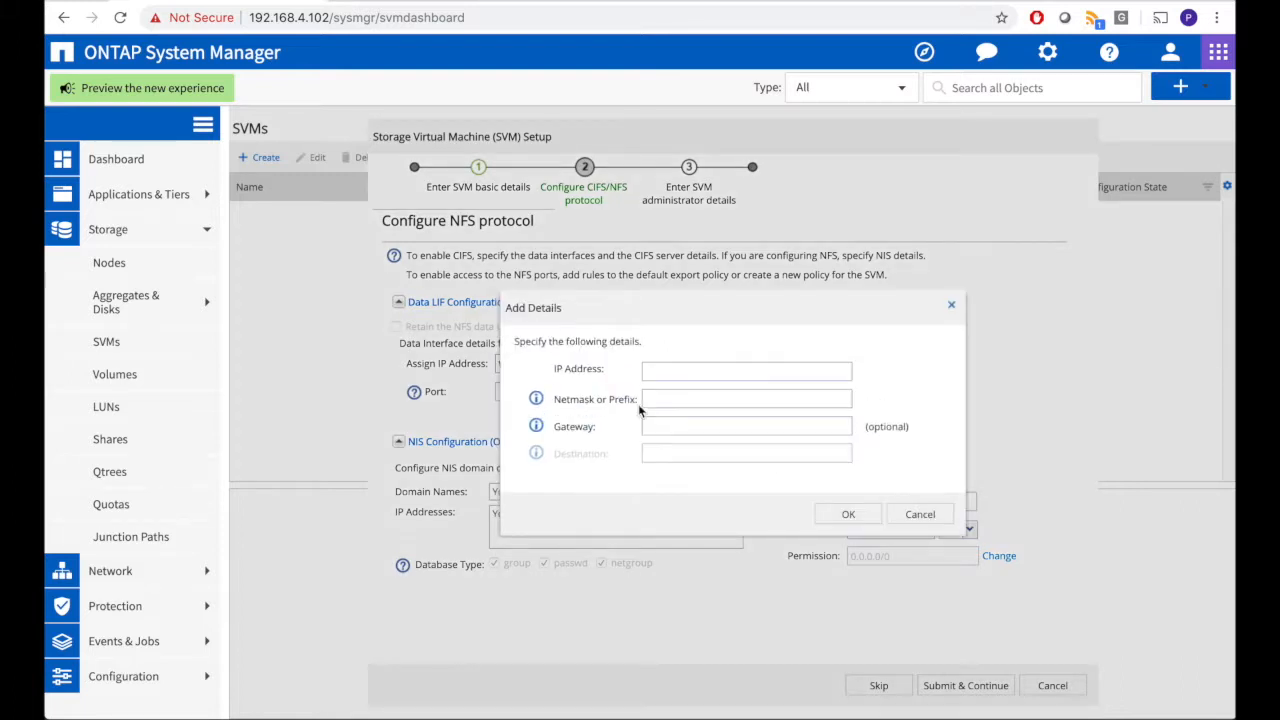
type("192.168.5.100")
key("Tab")
type("24")
left_click(849, 515)
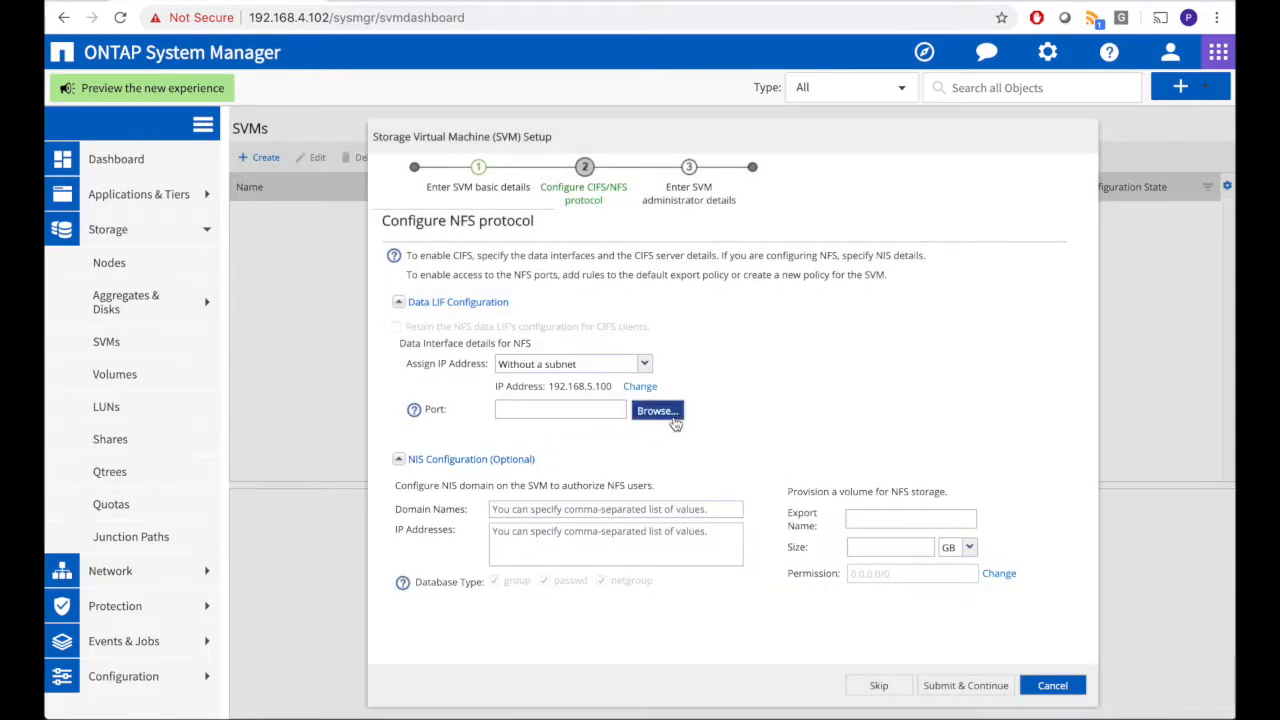
Select port e0d on node cl1-02 for the NFS data interface
left_click(675, 424)
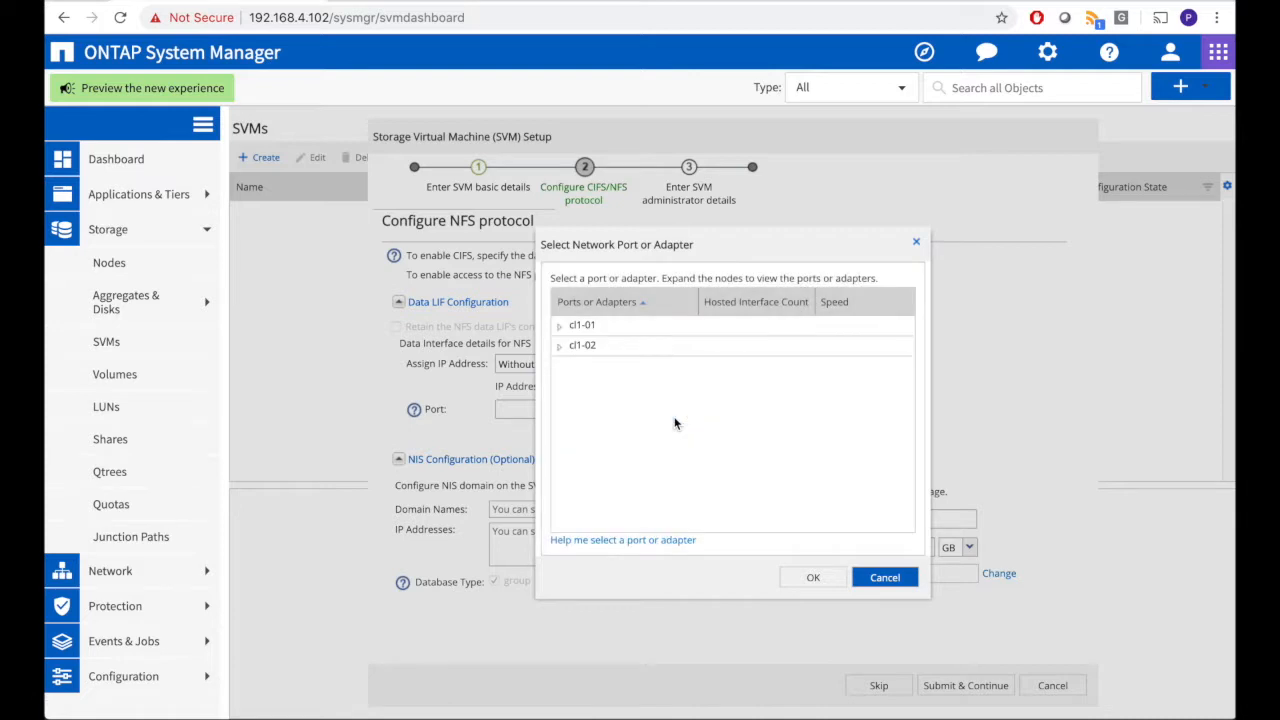
left_click(561, 347)
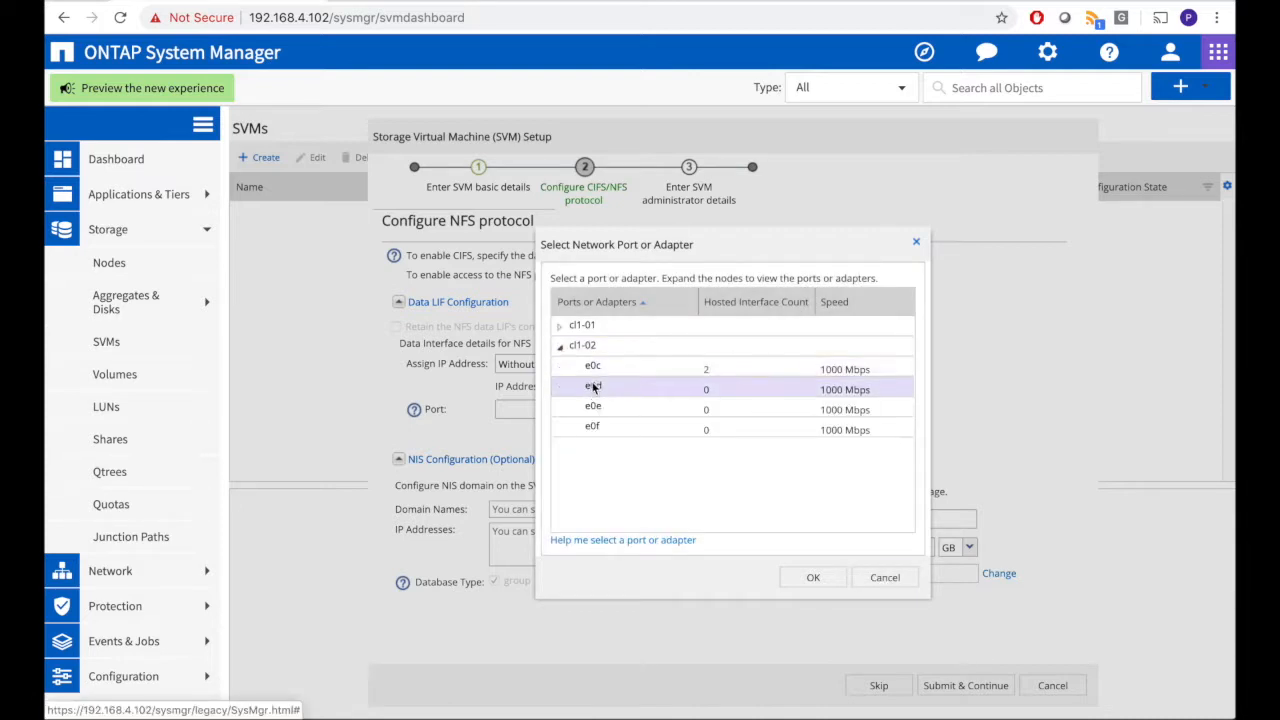
left_click(594, 394)
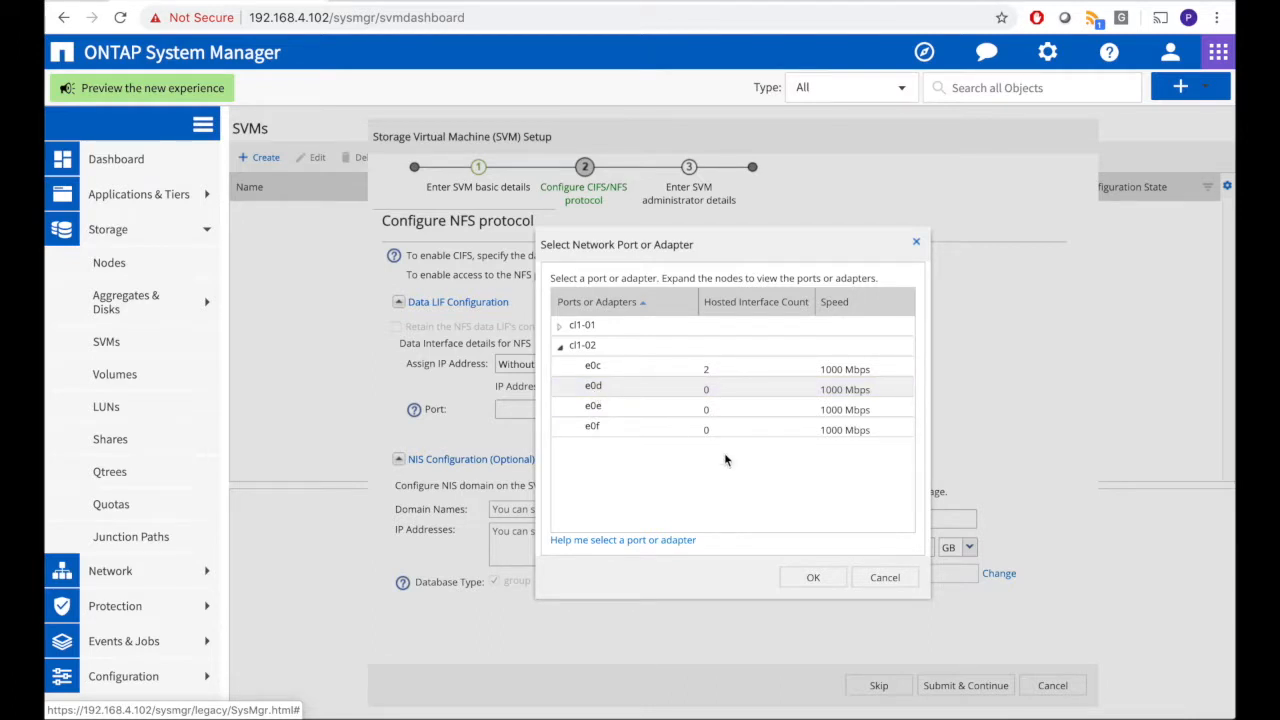
left_click(815, 580)
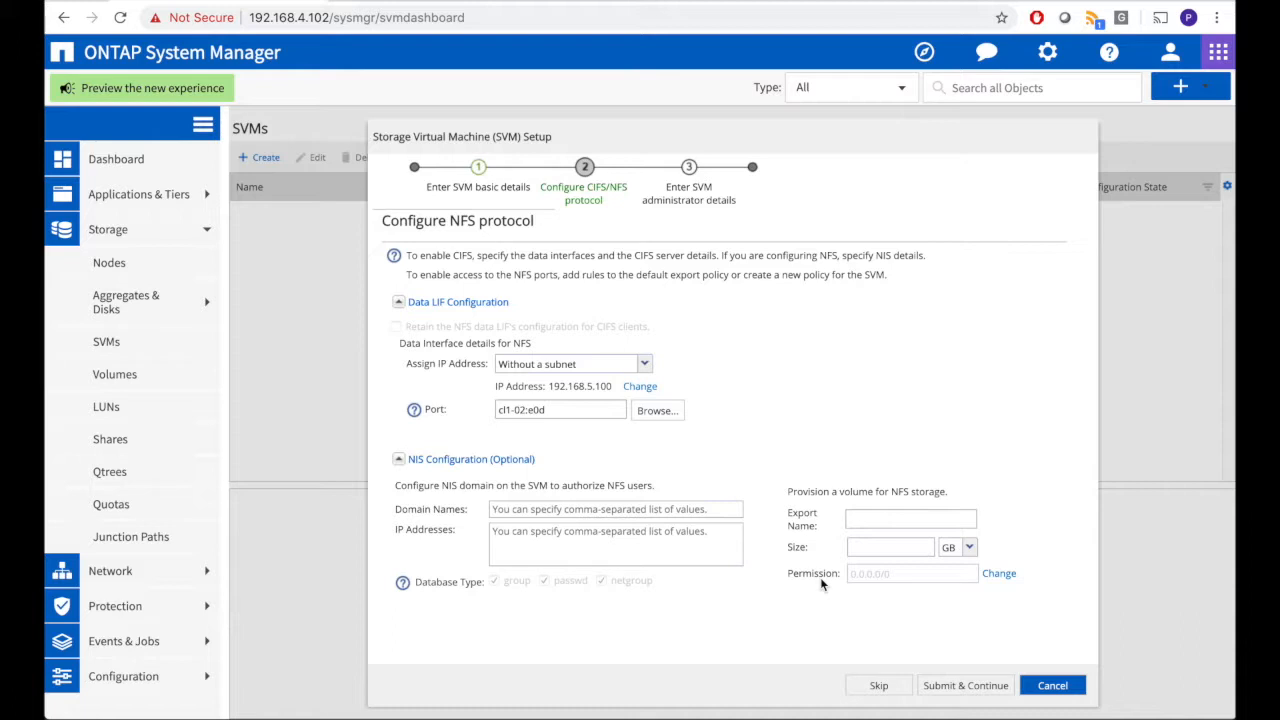
Submit the NFS configuration without NIS or a volume, and finish the SVM setup by skipping the administrator details
left_click(957, 686)
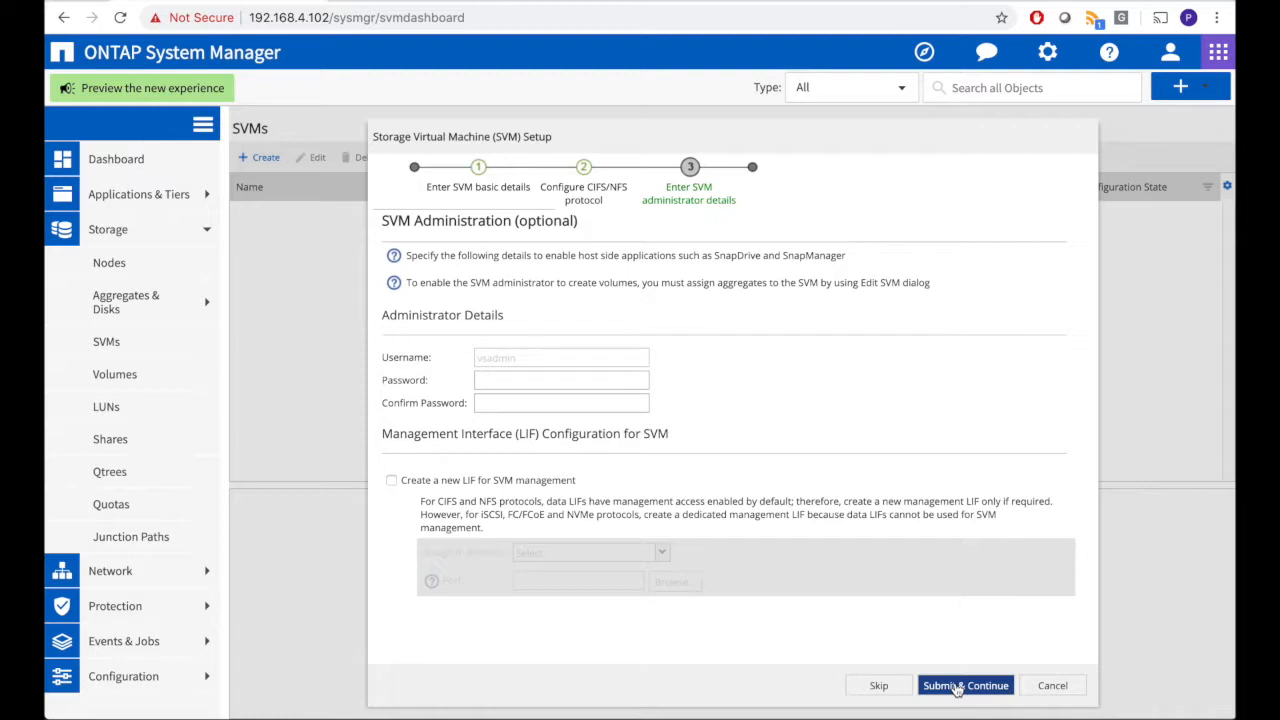
left_click(901, 689)
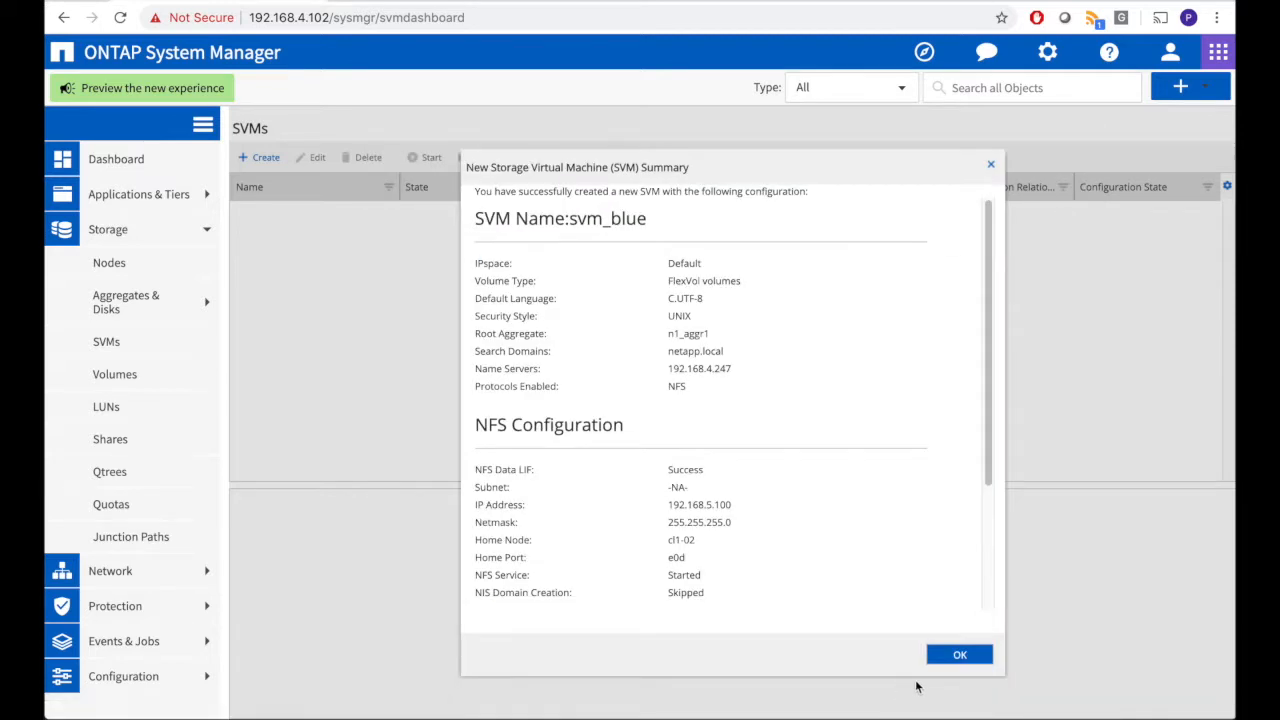
left_click(948, 666)
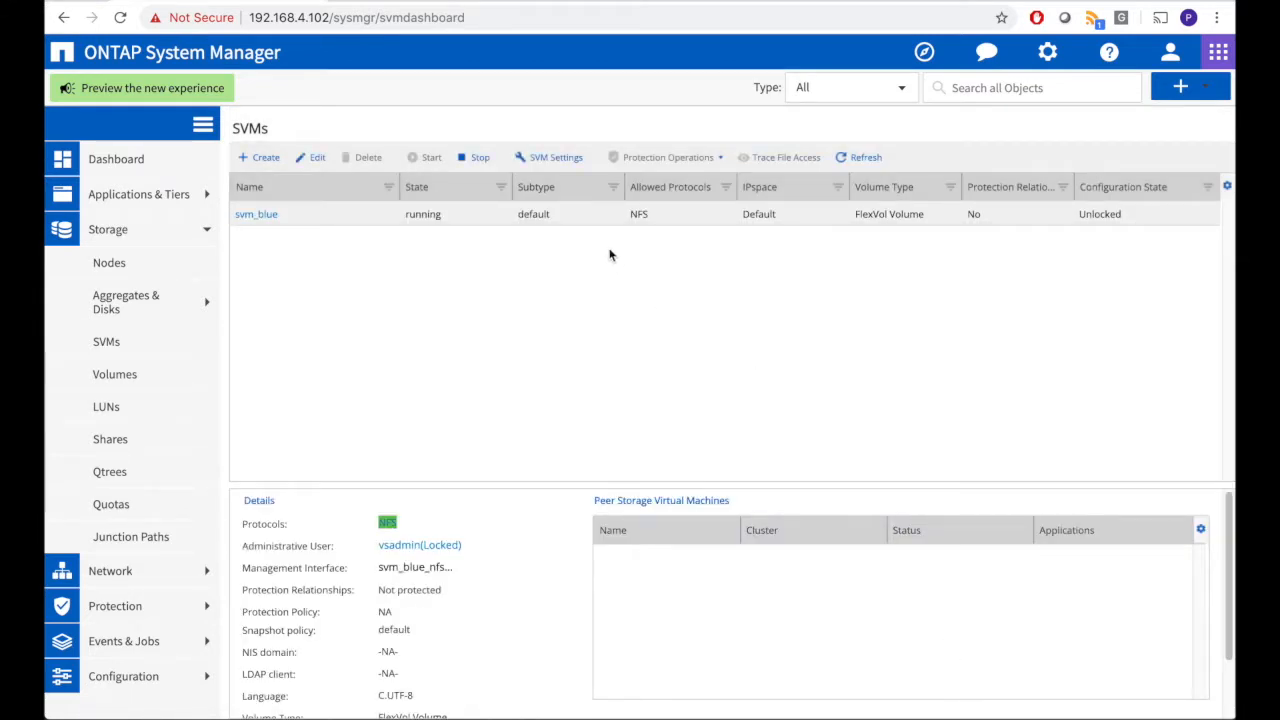
Stop the svm_blue storage virtual machine, acknowledging the loss of data access
left_click(472, 160)
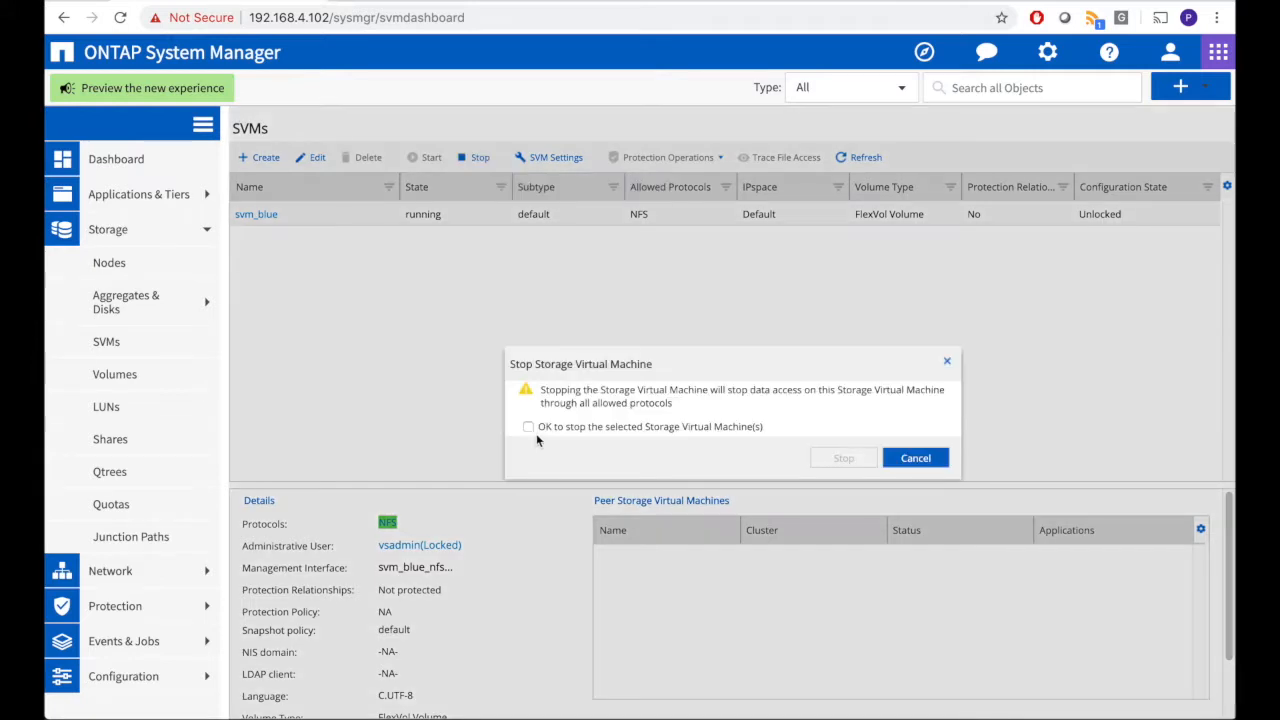
left_click(529, 426)
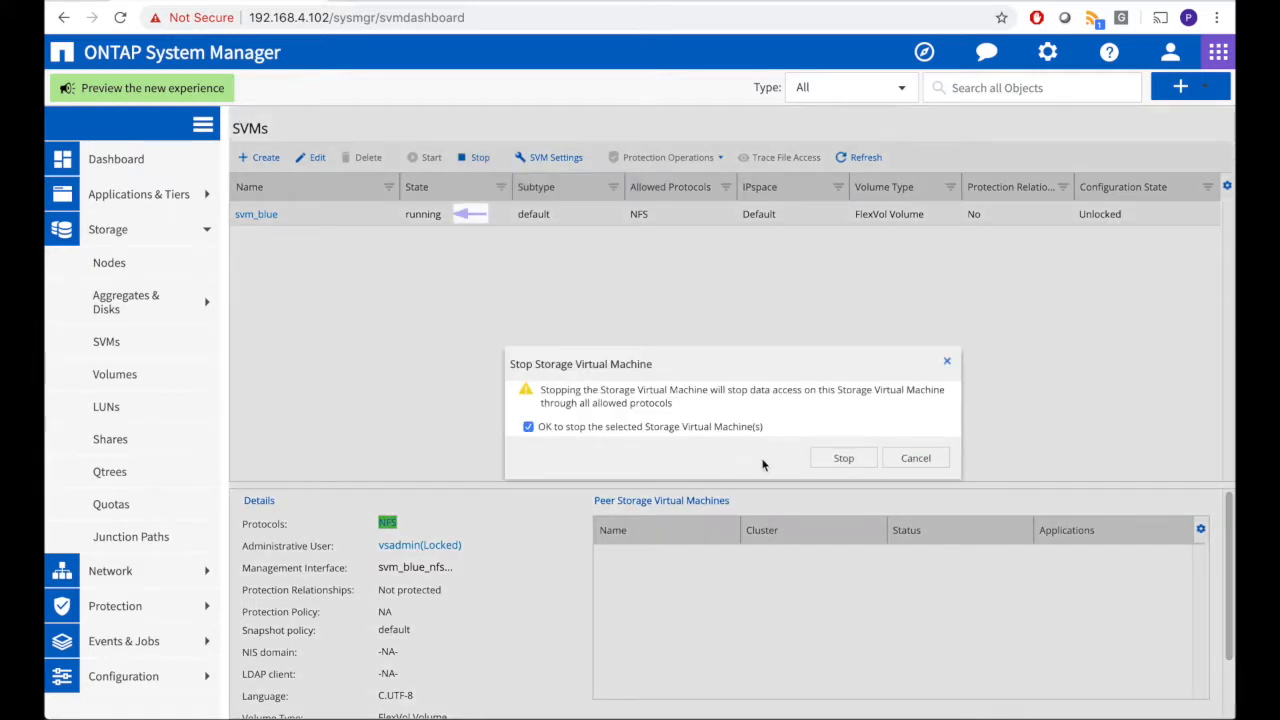
left_click(840, 462)
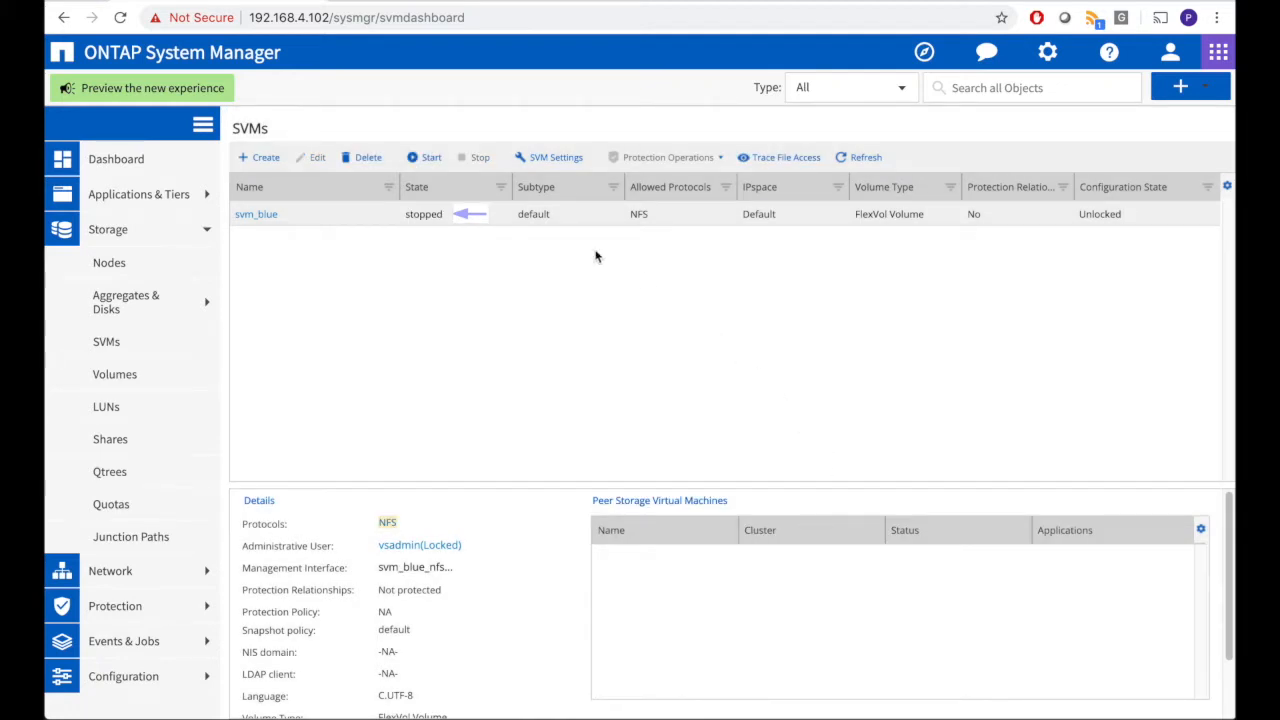
Delete the stopped svm_blue storage virtual machine, acknowledging the deletion
left_click(368, 160)
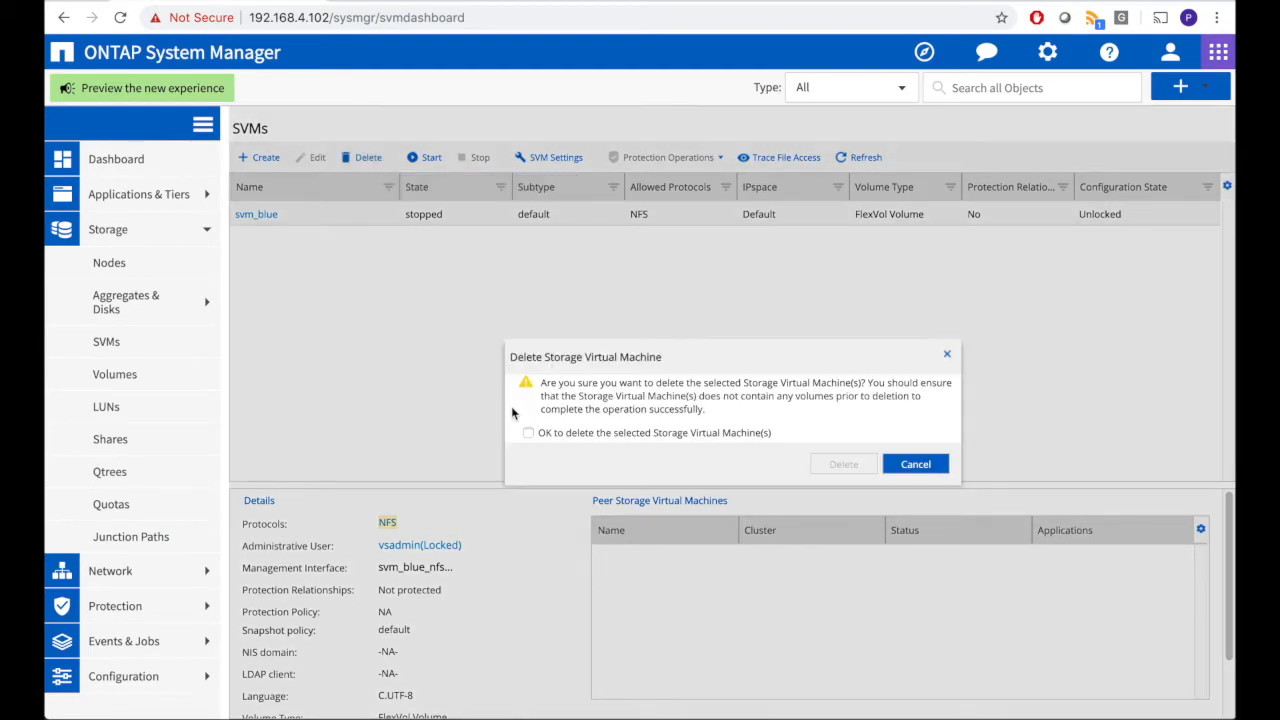
left_click(528, 433)
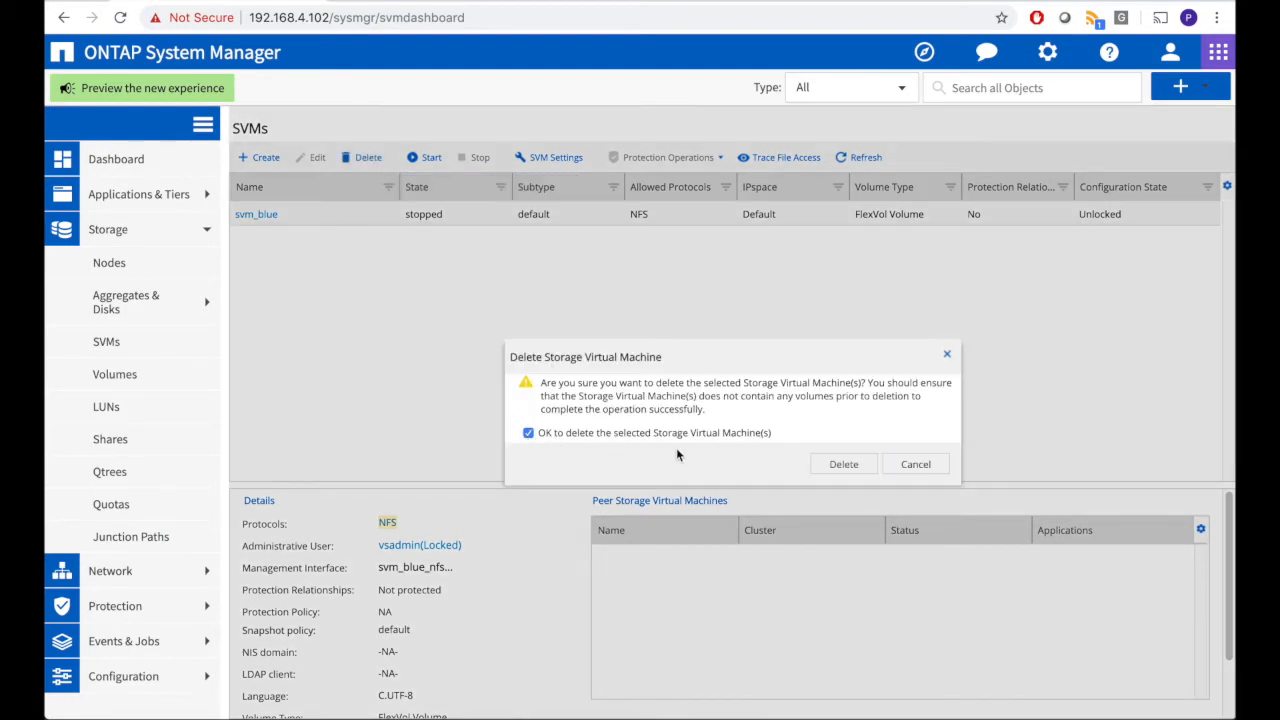
left_click(843, 464)
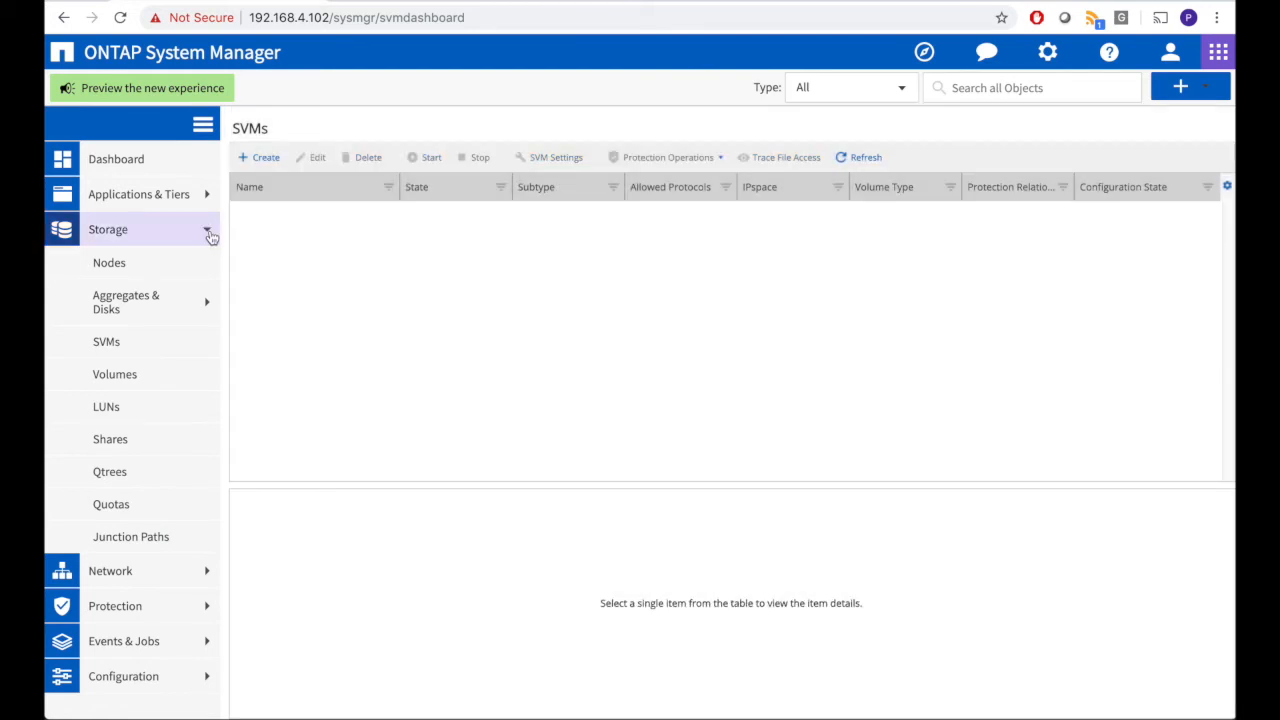